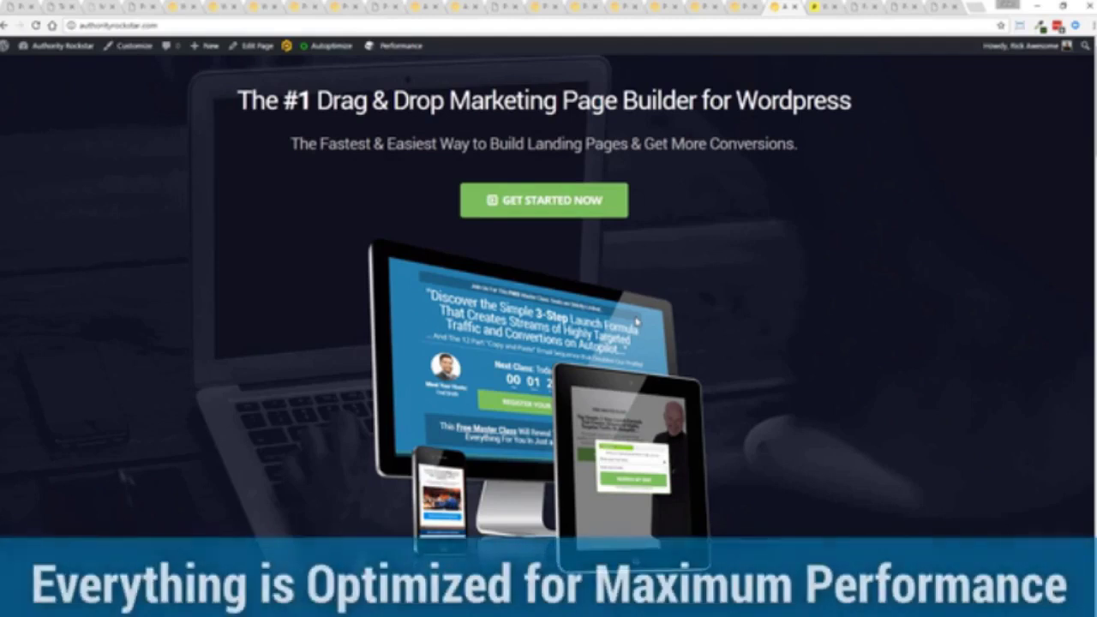
Scroll through the ProfitBuilder landing page, then bring up the Pingdom speed-test results
scroll(657, 263, down, 5)
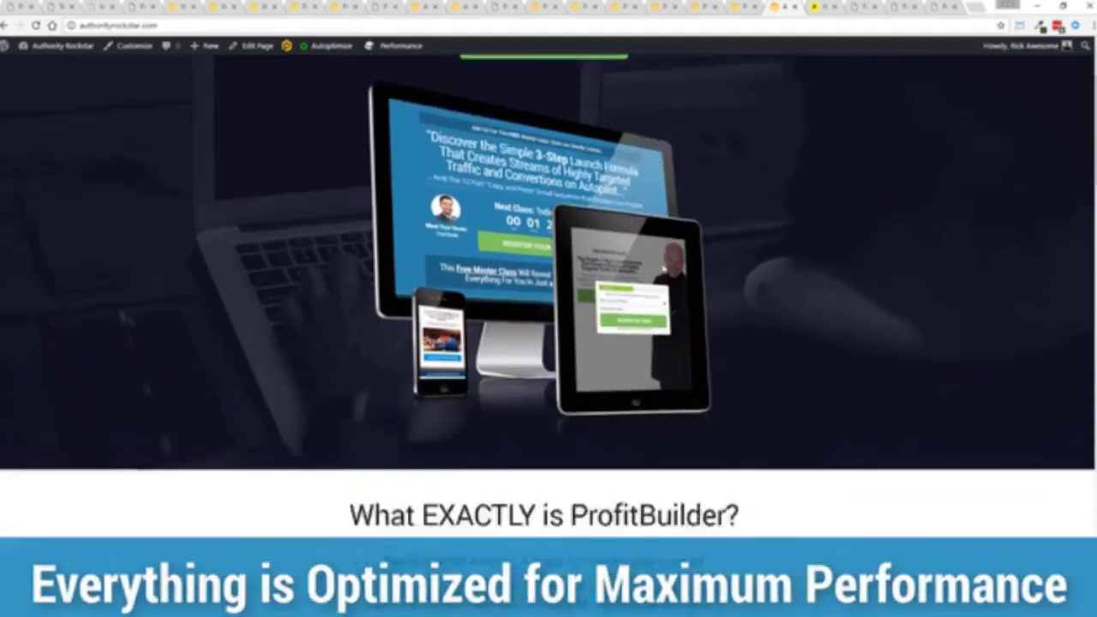
scroll(548, 343, down, 20)
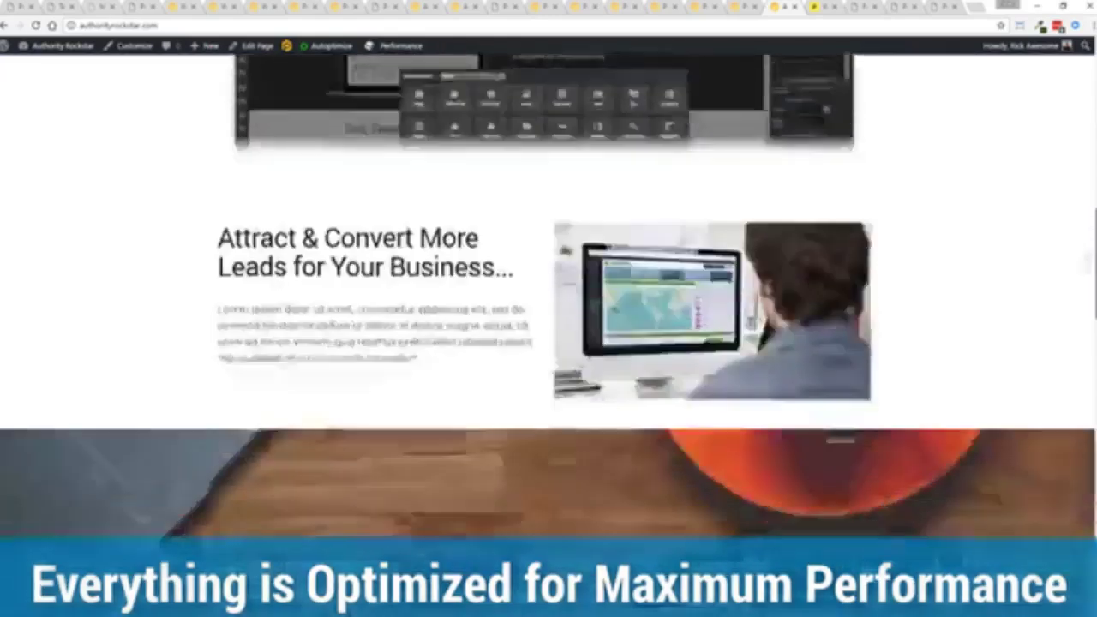
scroll(1082, 533, up, 20)
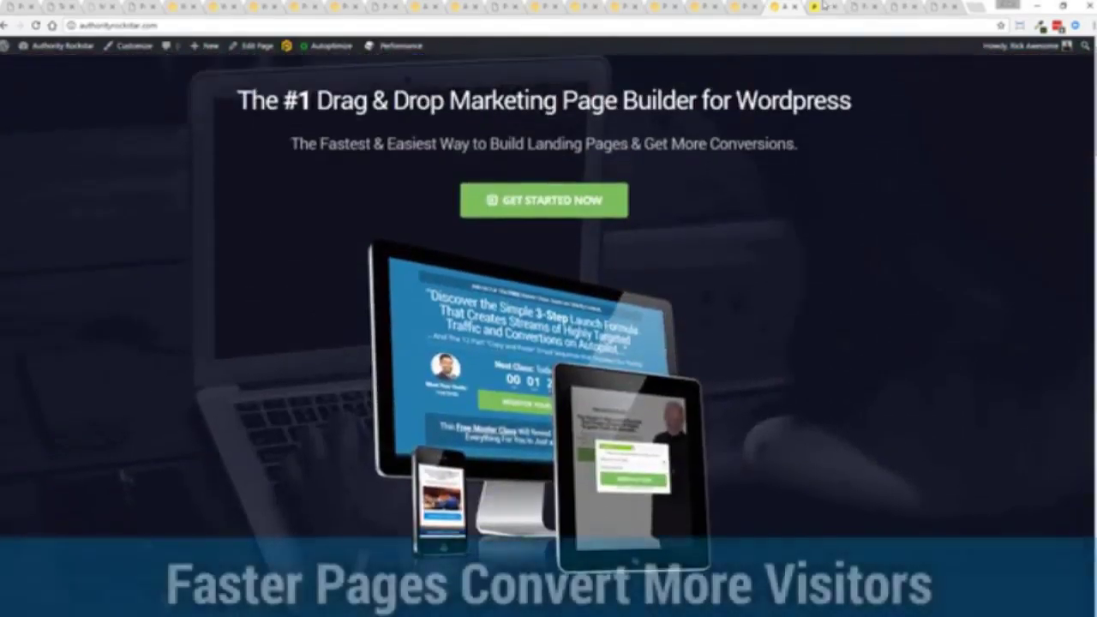
click(817, 6)
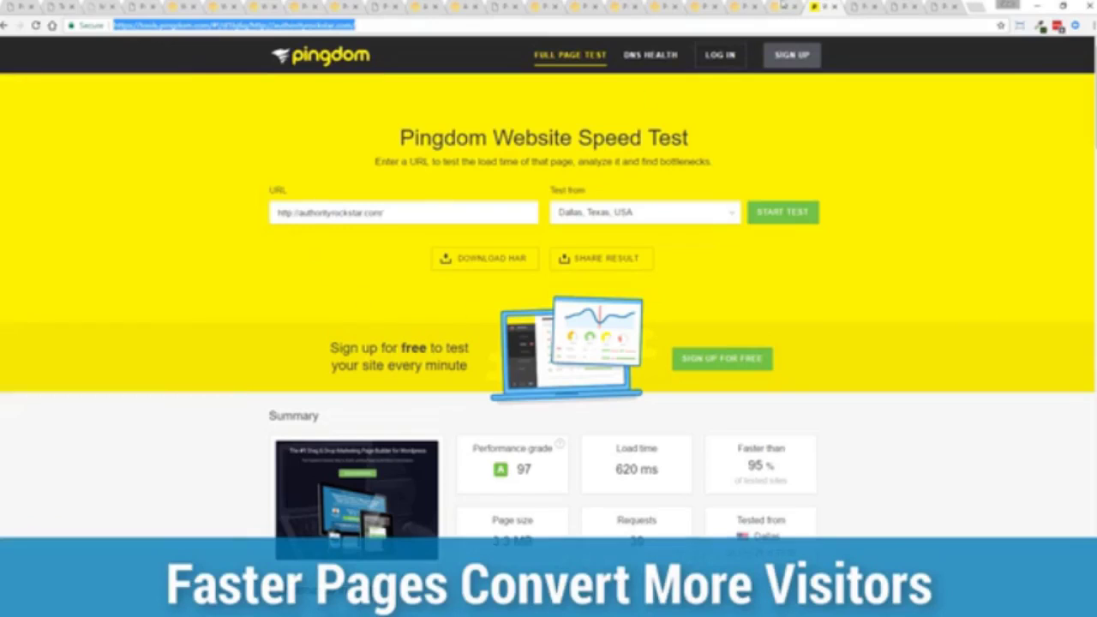
Review the 620 ms load time and rerun the Pingdom test for authorityrockstar.com
click(790, 6)
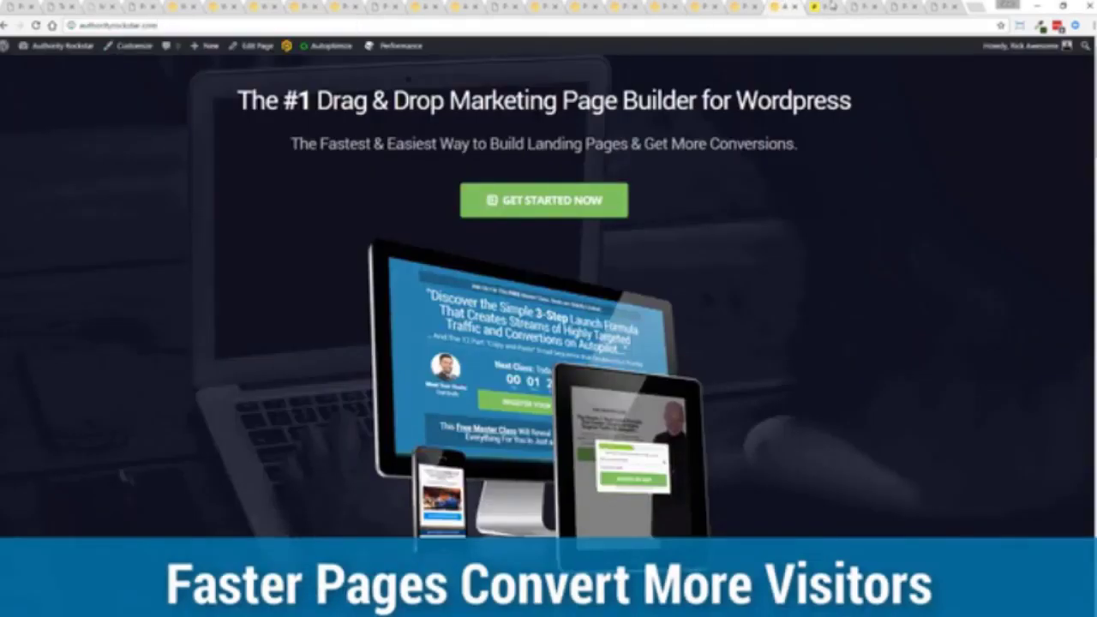
click(818, 6)
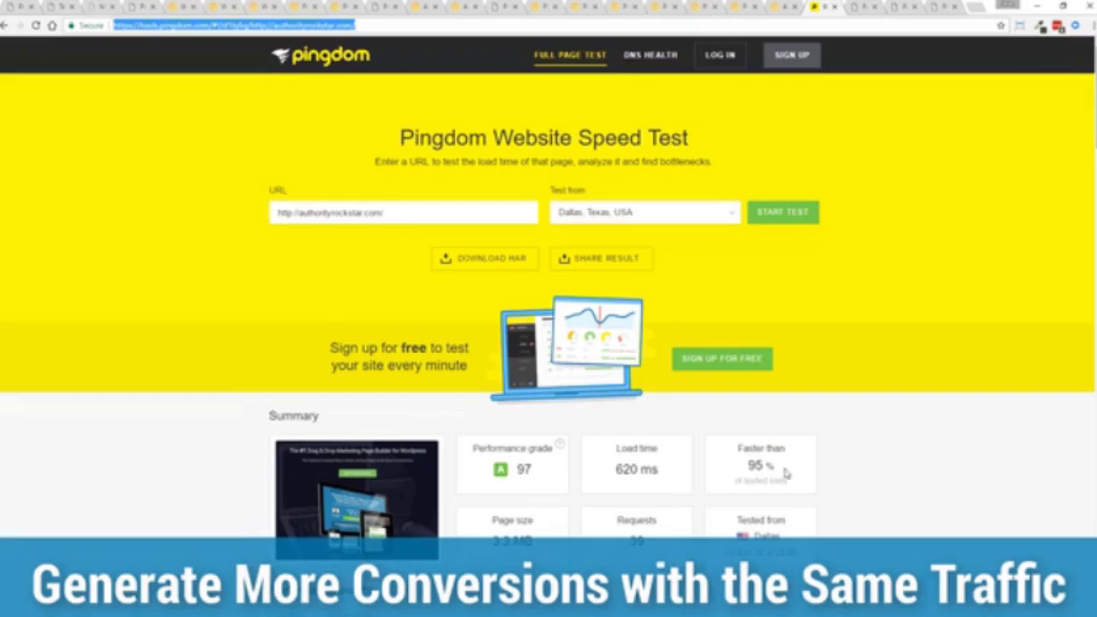
drag(665, 471, 612, 473)
click(876, 476)
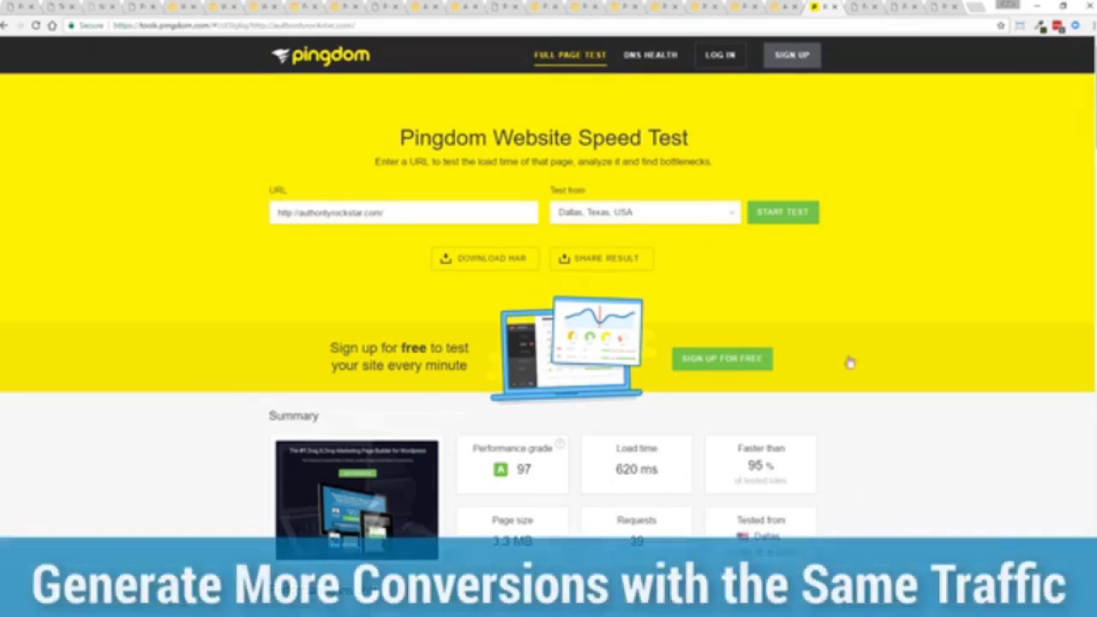
click(782, 215)
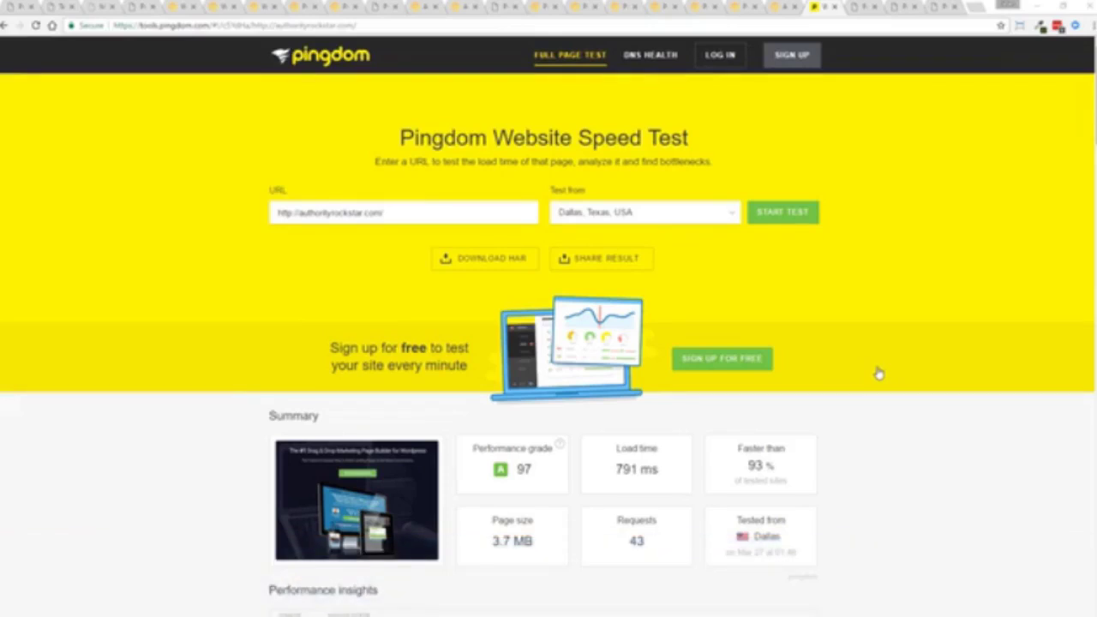
click(863, 7)
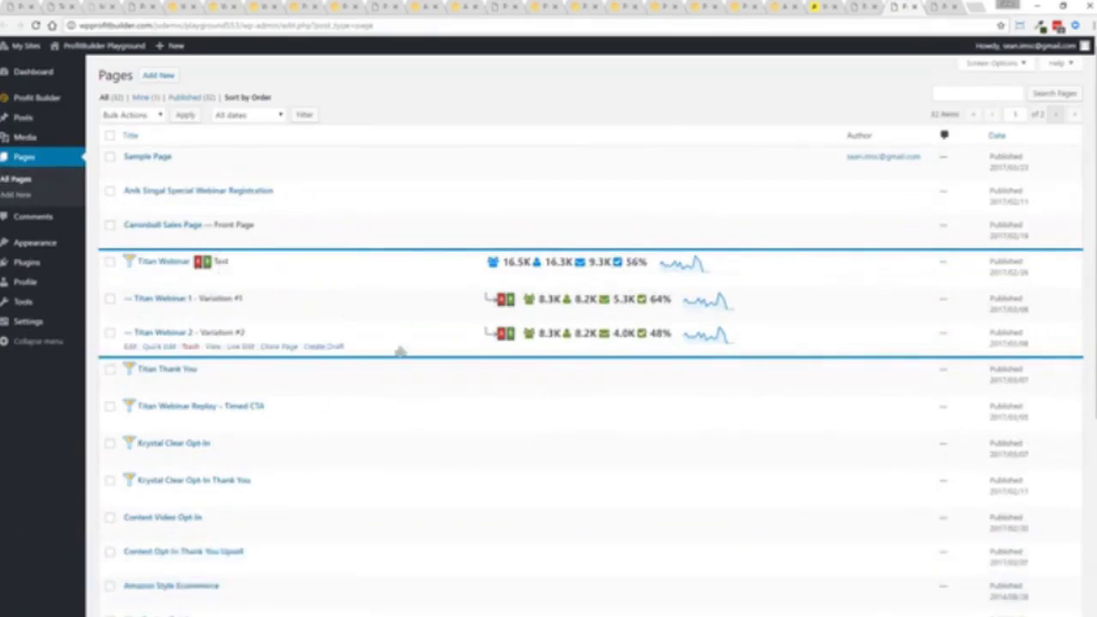
Look over the funnel page statistics, then go to the webinar registration page
click(861, 6)
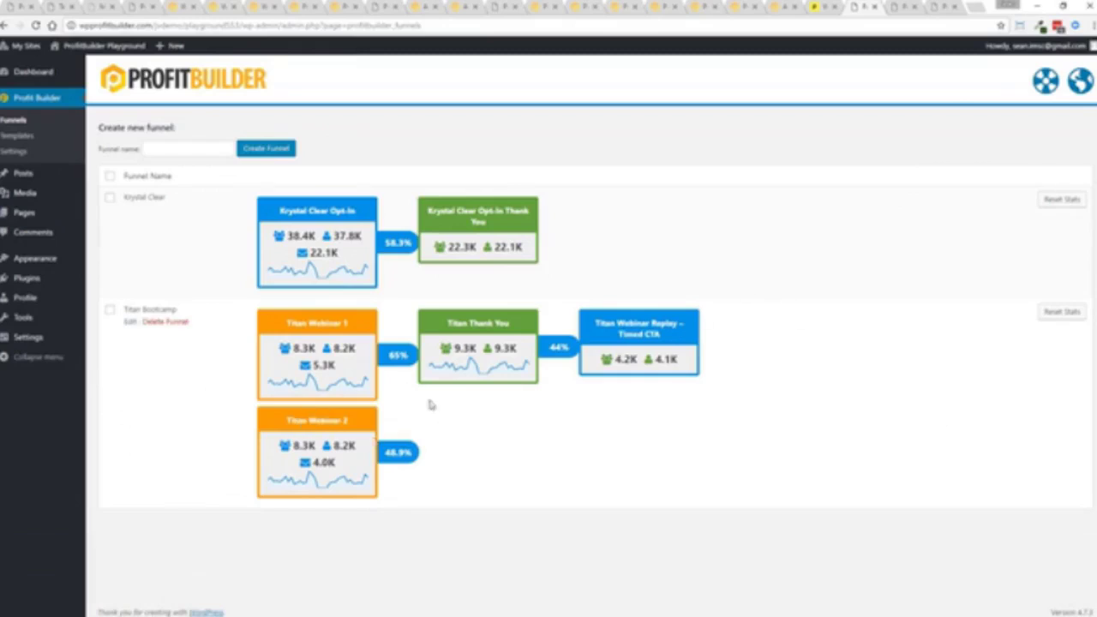
mouse_move(374, 351)
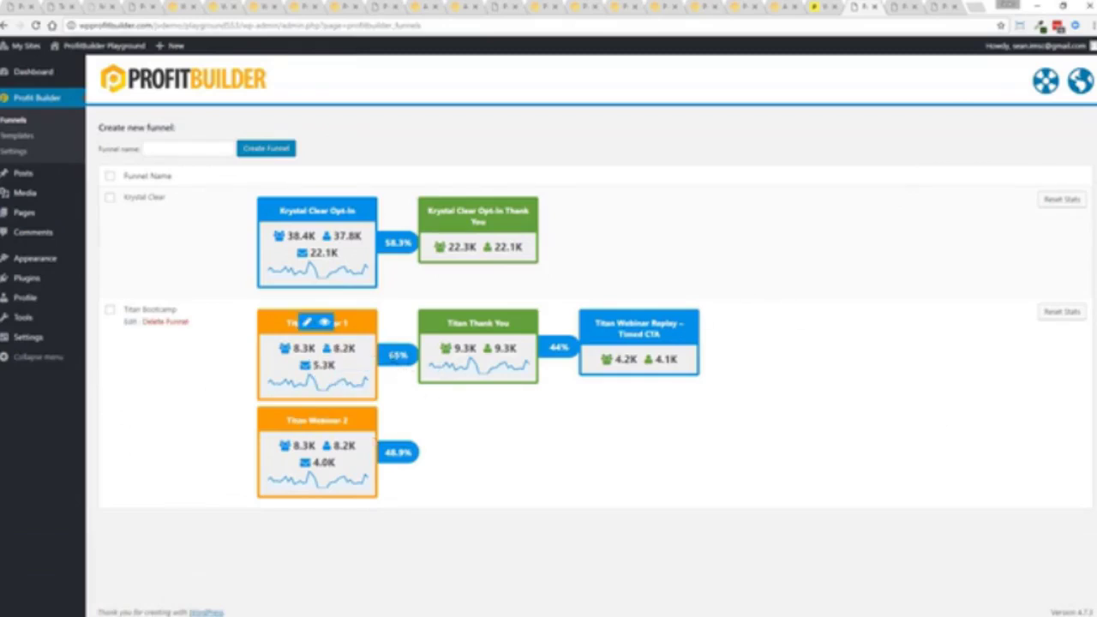
mouse_move(390, 463)
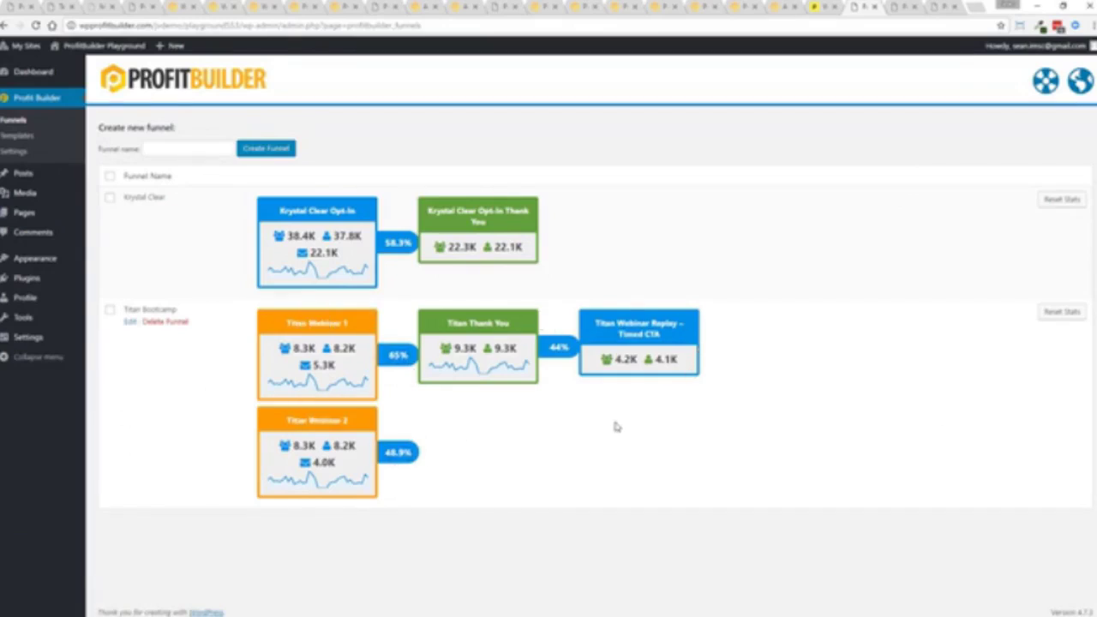
click(742, 7)
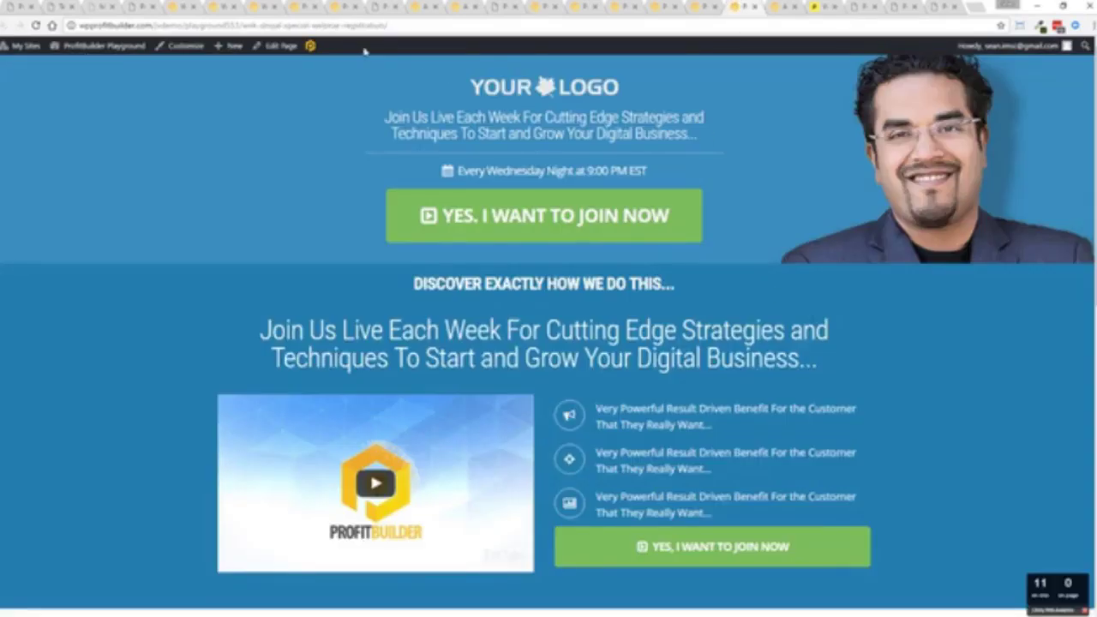
Open the webinar page in the editor and preview A/B test options with Most Conversions, then cancel
click(311, 47)
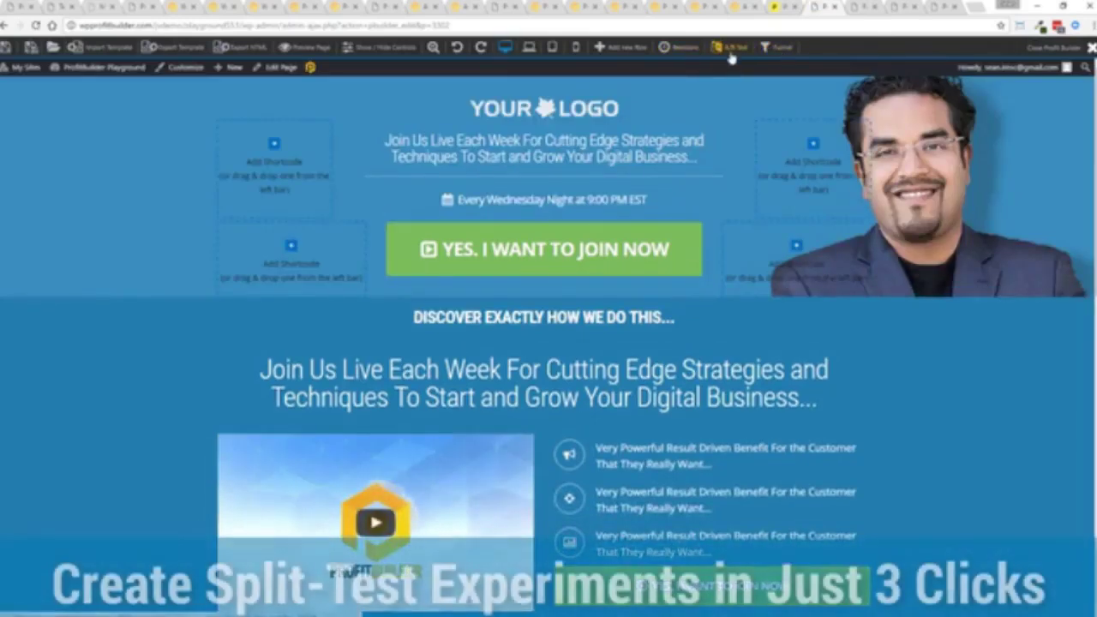
click(733, 49)
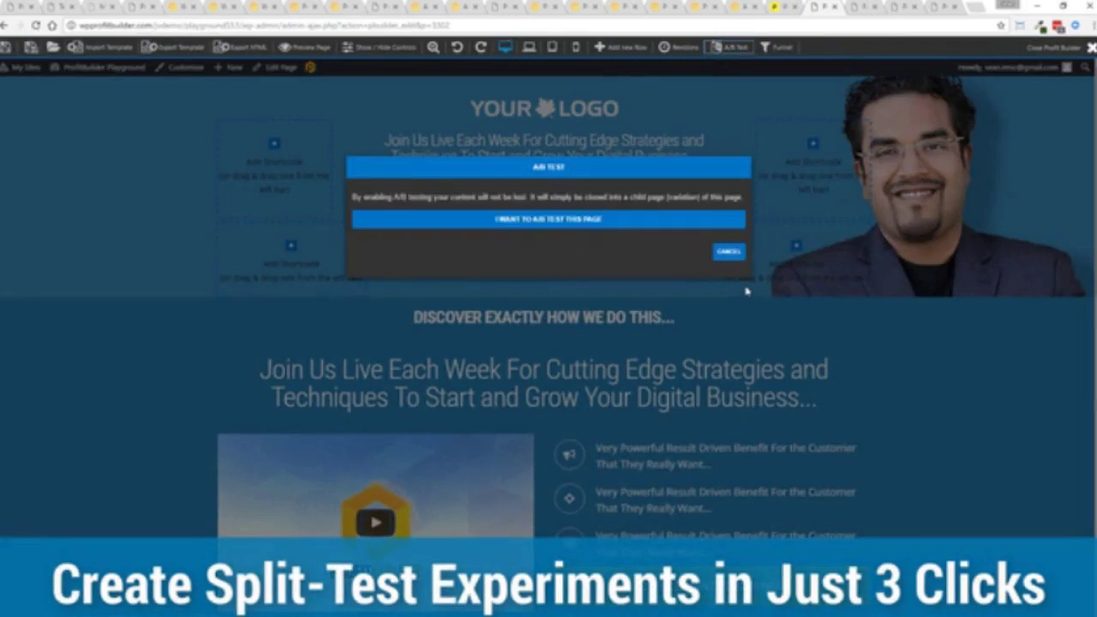
click(533, 229)
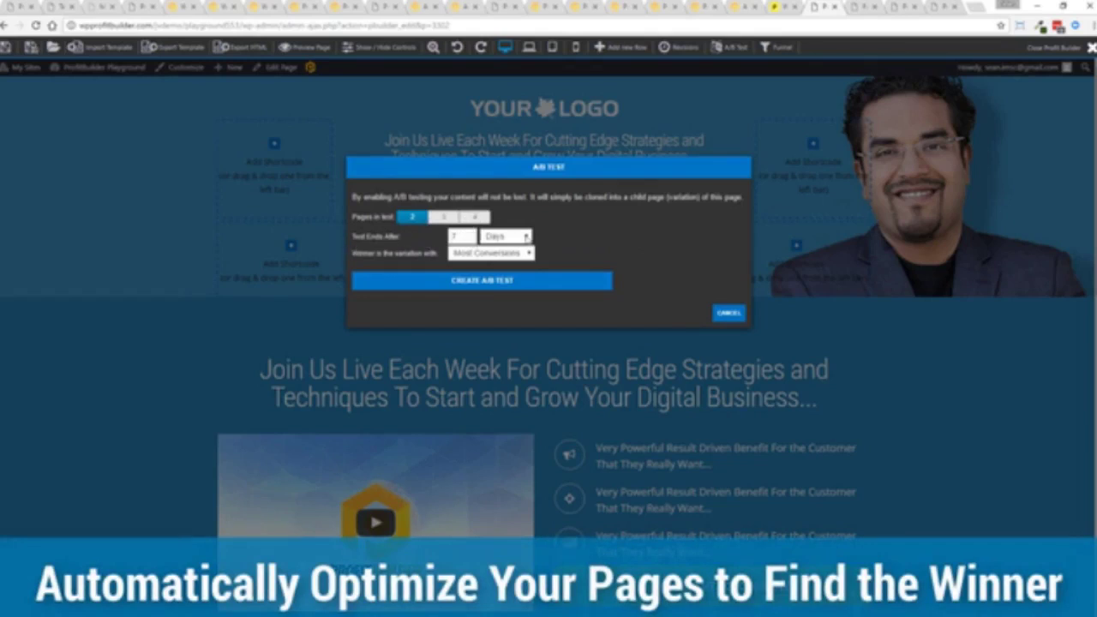
click(484, 253)
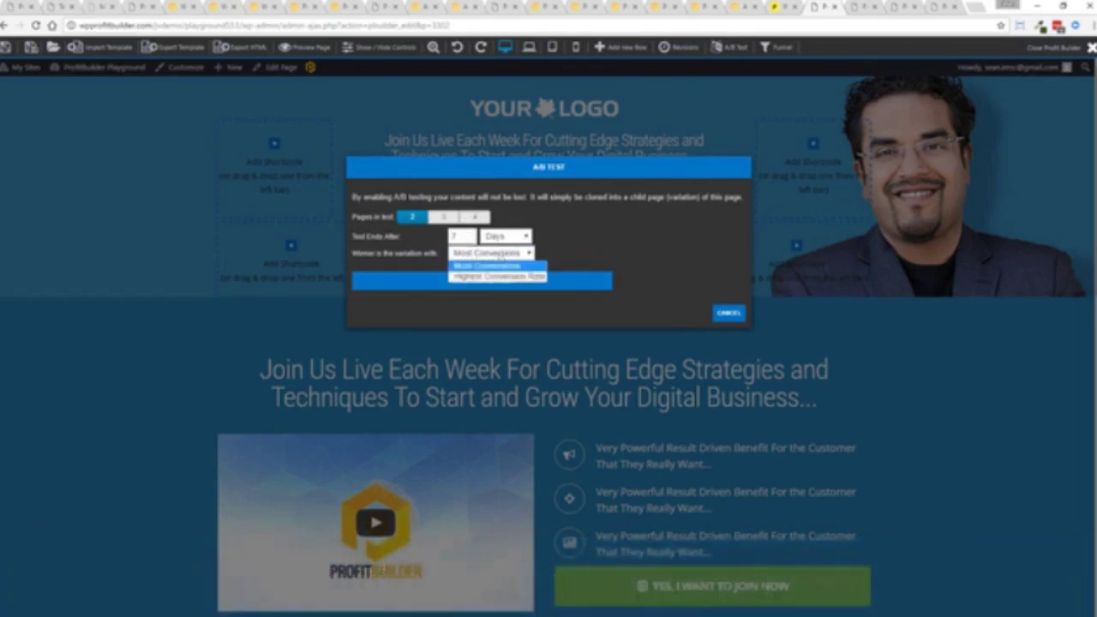
click(567, 253)
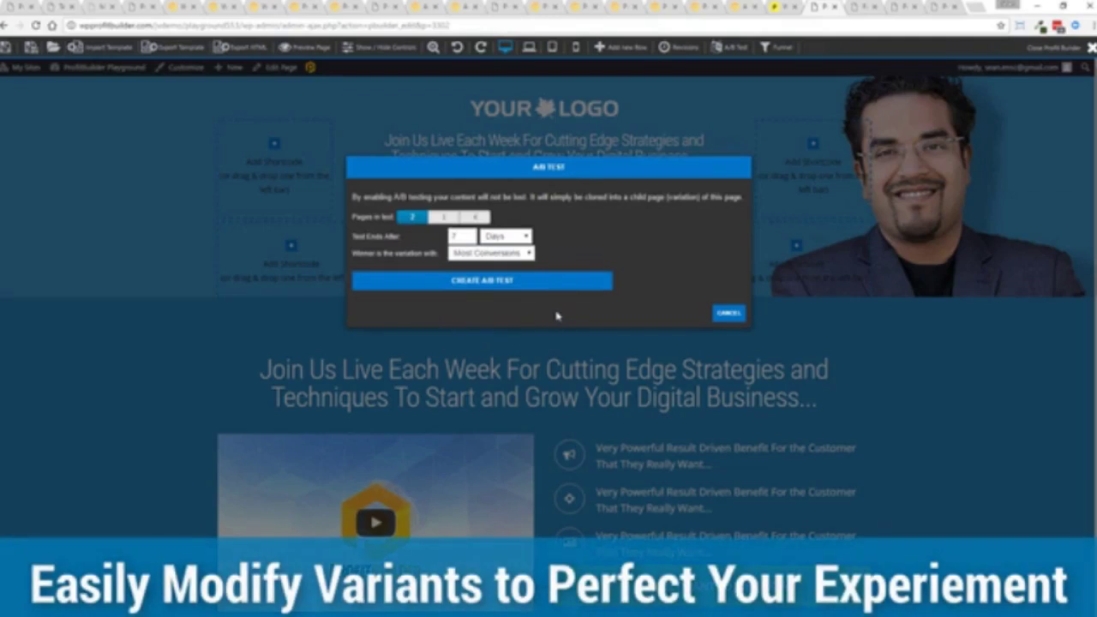
click(728, 313)
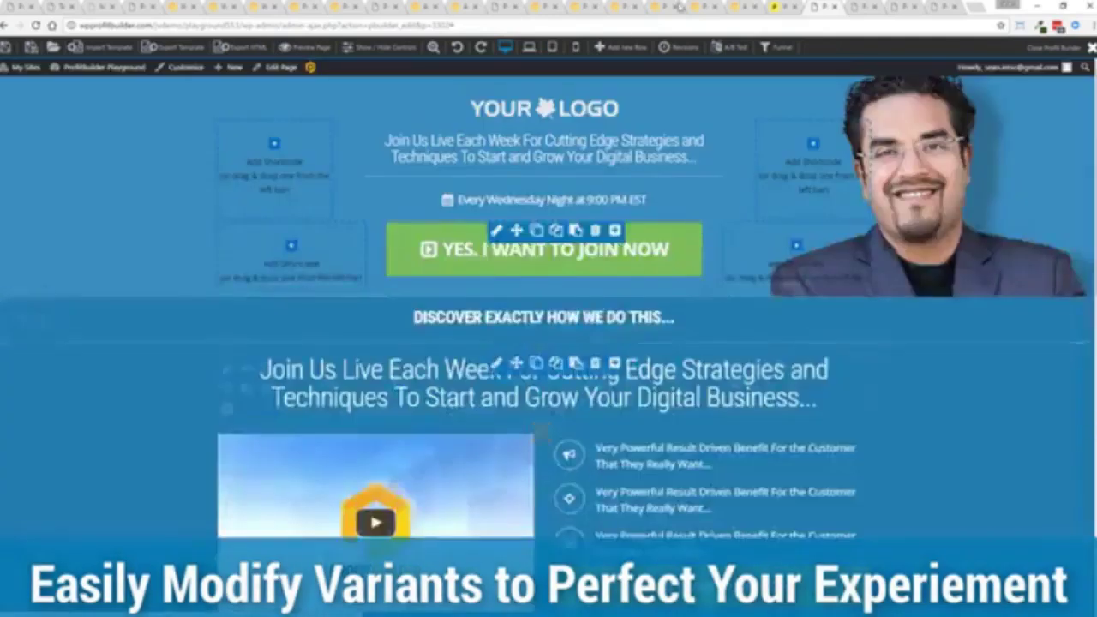
Preview the join button's signup popup, close it, and bring up the Funnel Editor
click(684, 268)
click(669, 431)
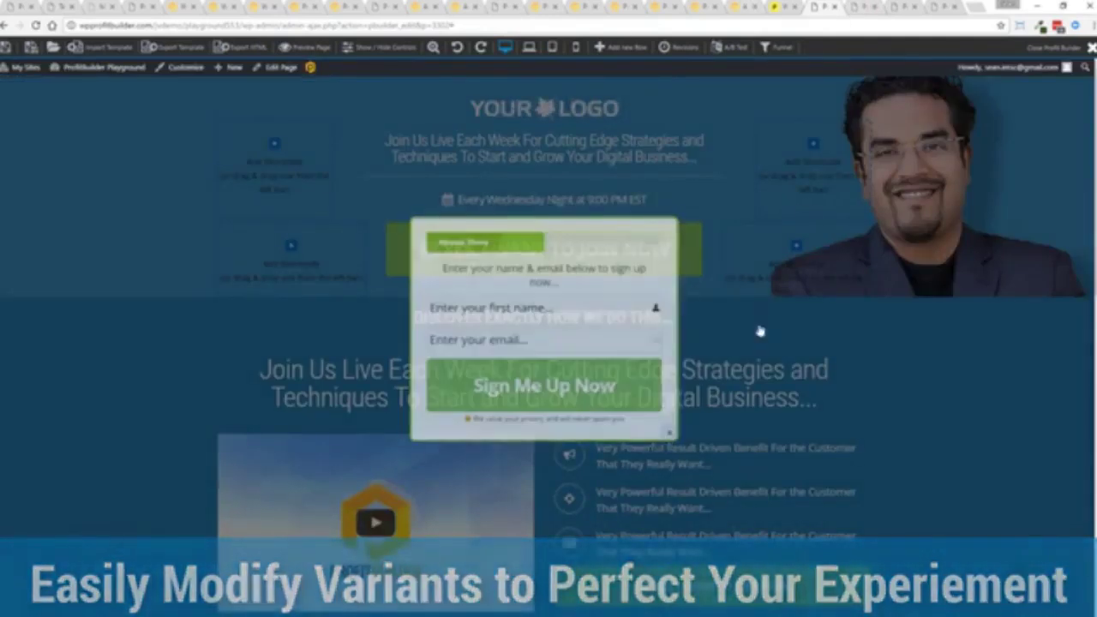
click(781, 49)
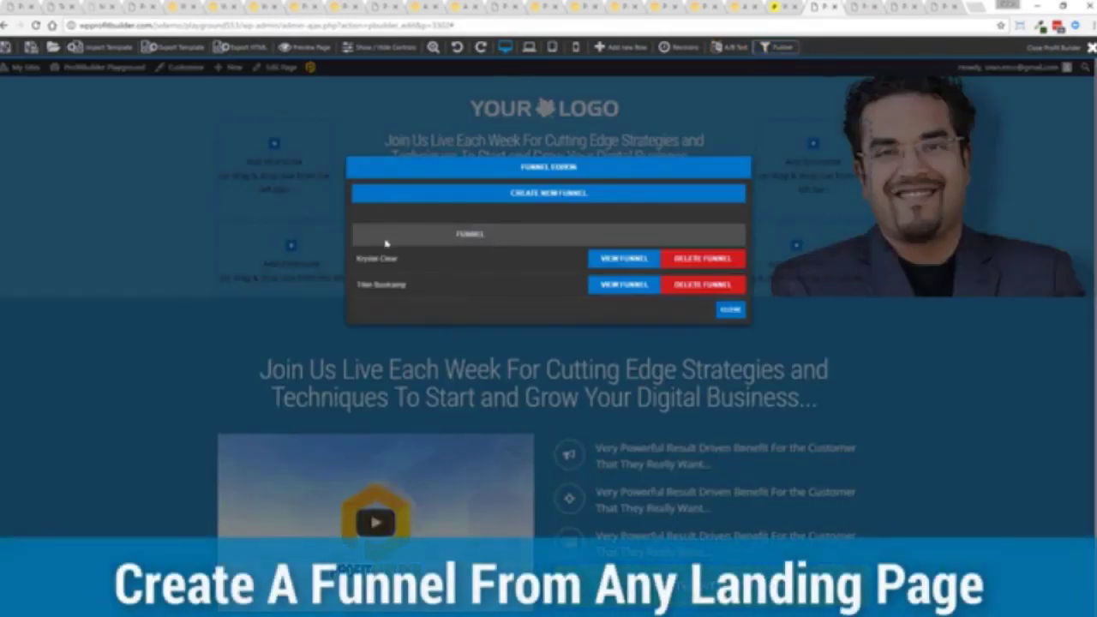
Create a funnel named 'Test Funnel' and add the current webinar page to it
click(532, 195)
click(512, 218)
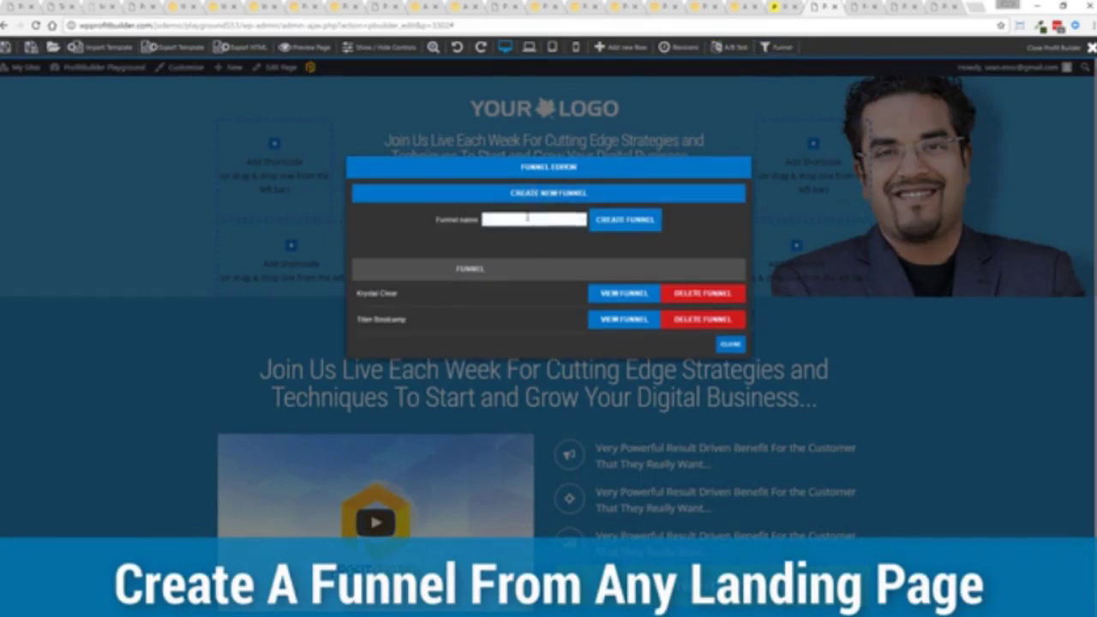
text(Test Funnel)
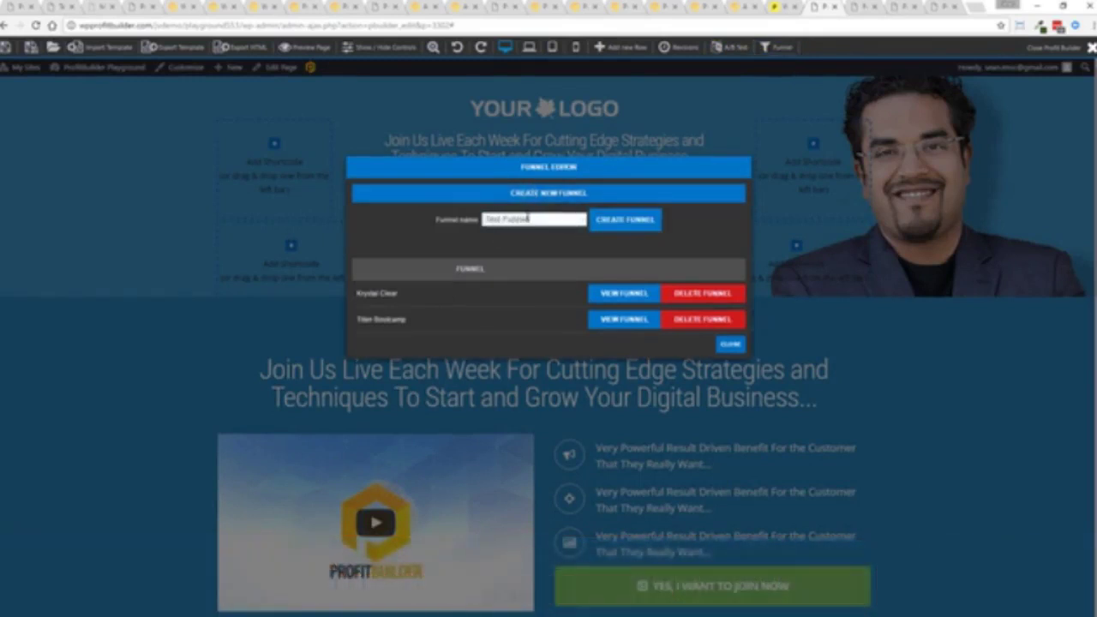
click(624, 219)
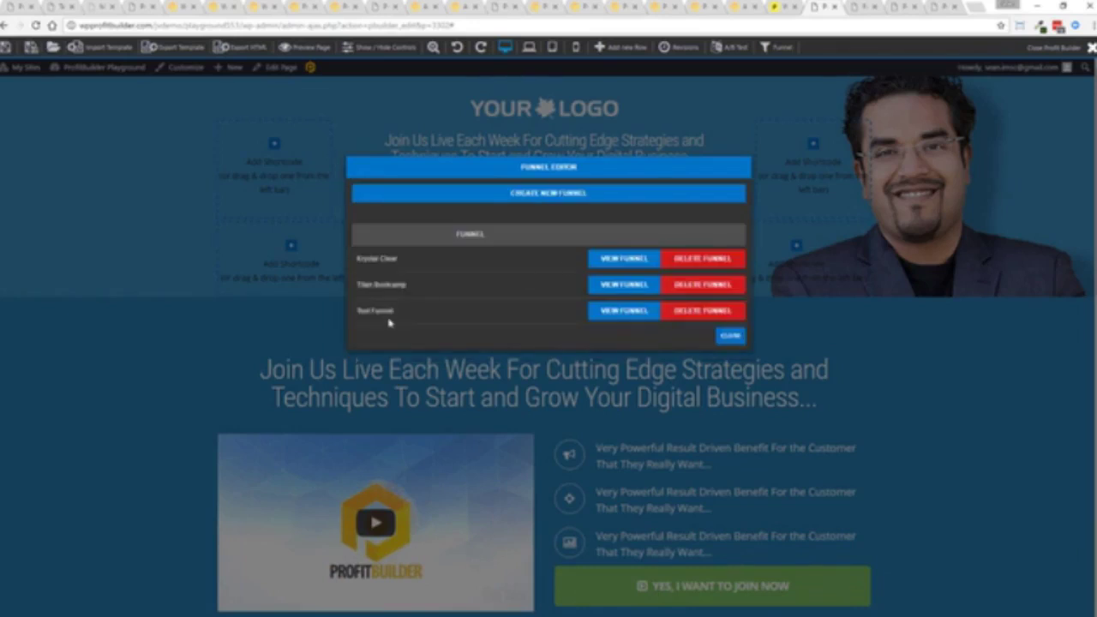
click(622, 314)
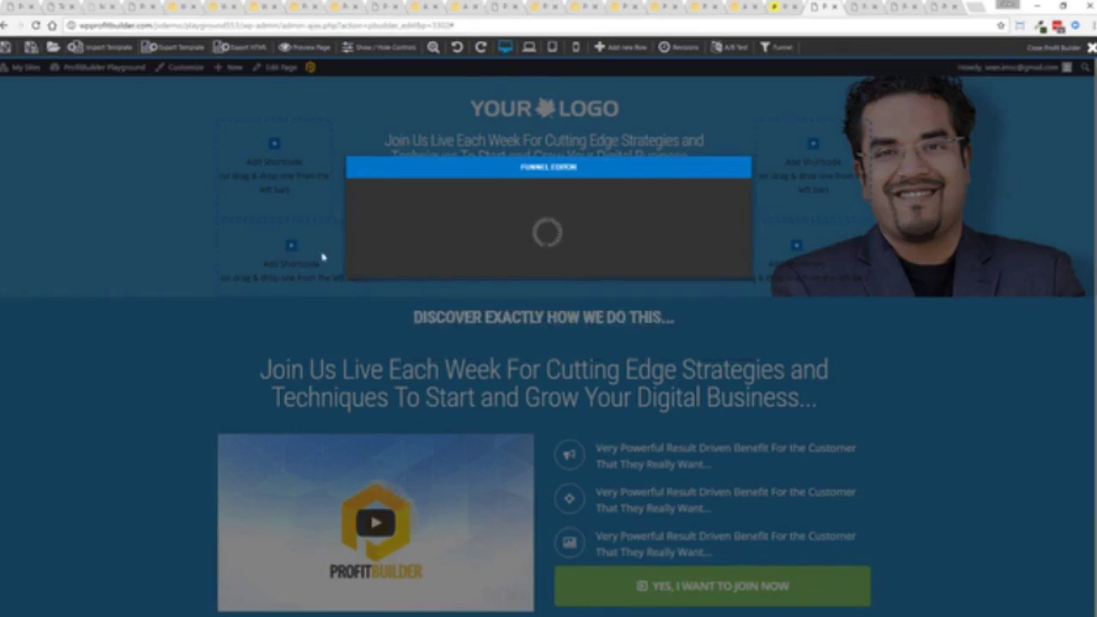
click(681, 197)
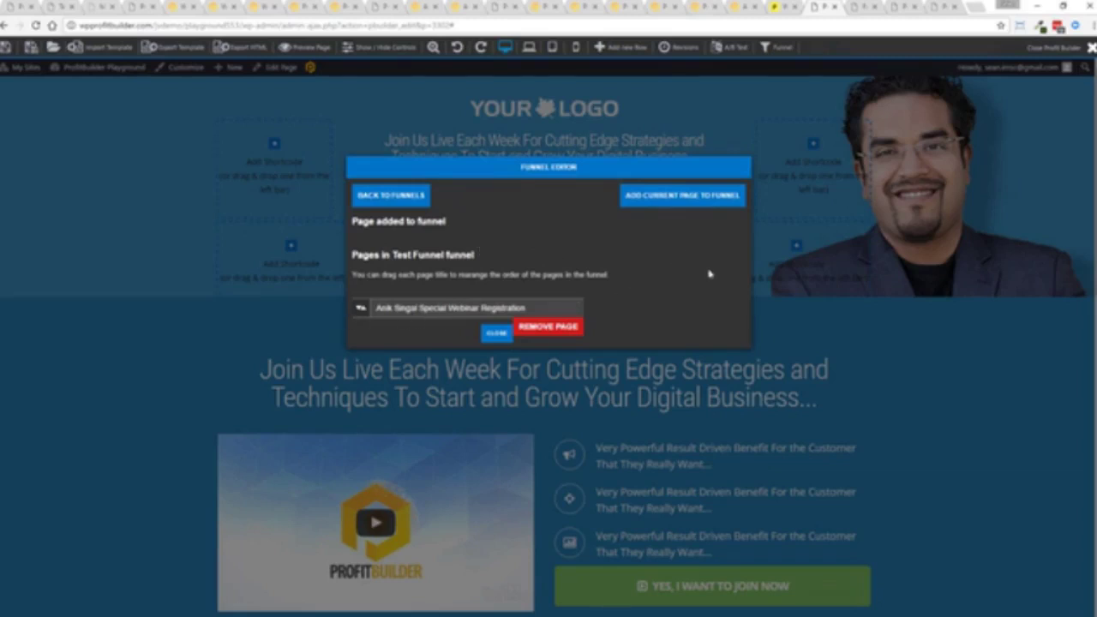
click(497, 334)
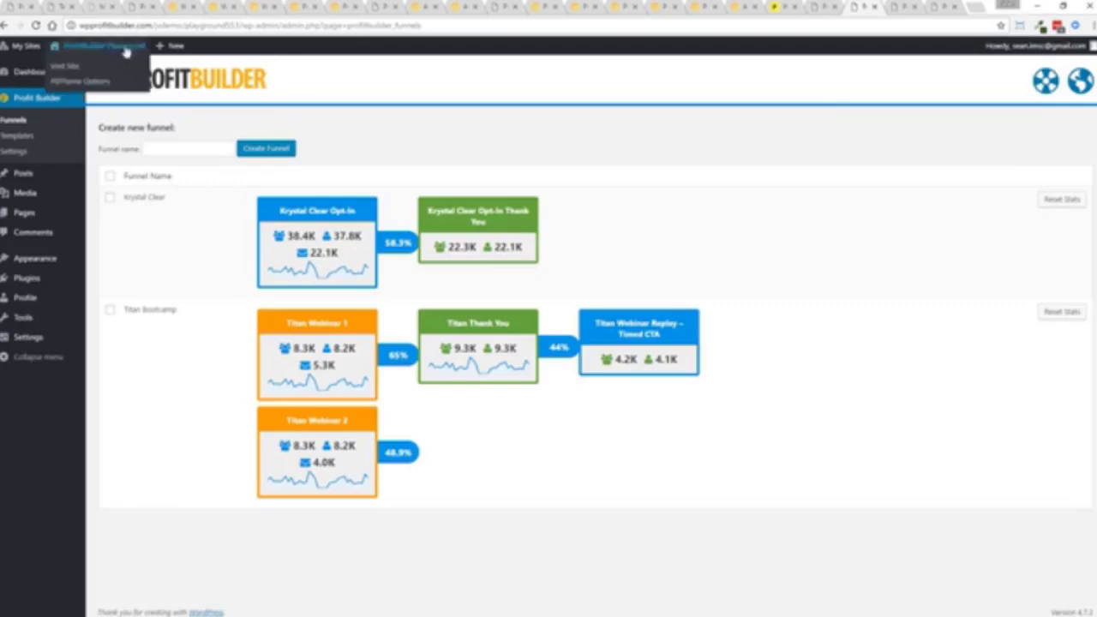
Inspect the Titan Bootcamp funnel's page order on the Funnels overview
click(125, 48)
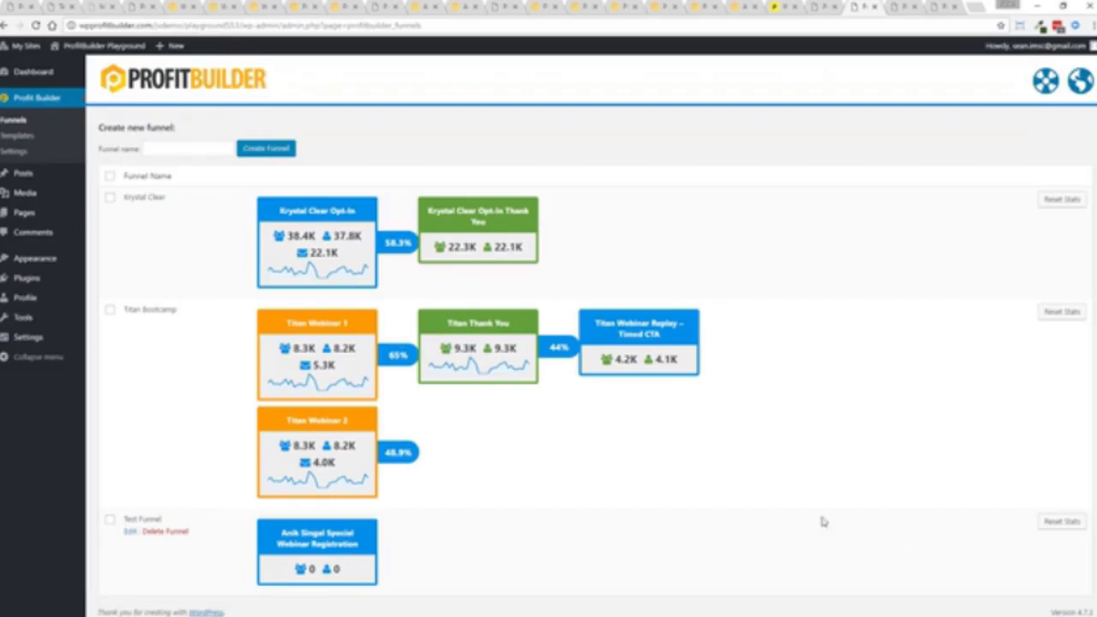
click(130, 324)
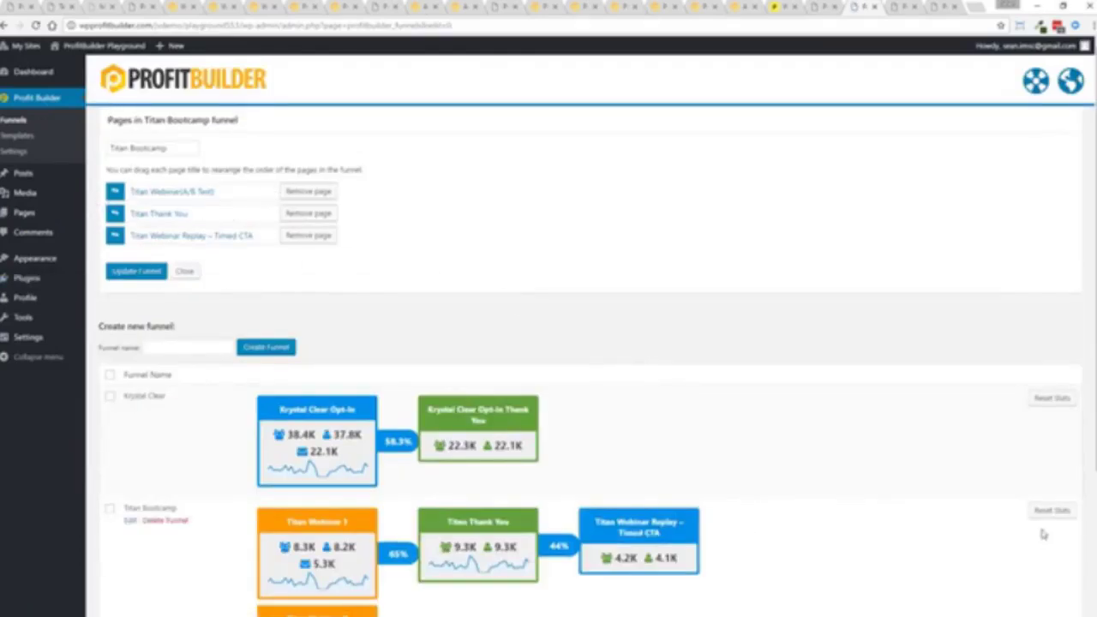
mouse_move(287, 433)
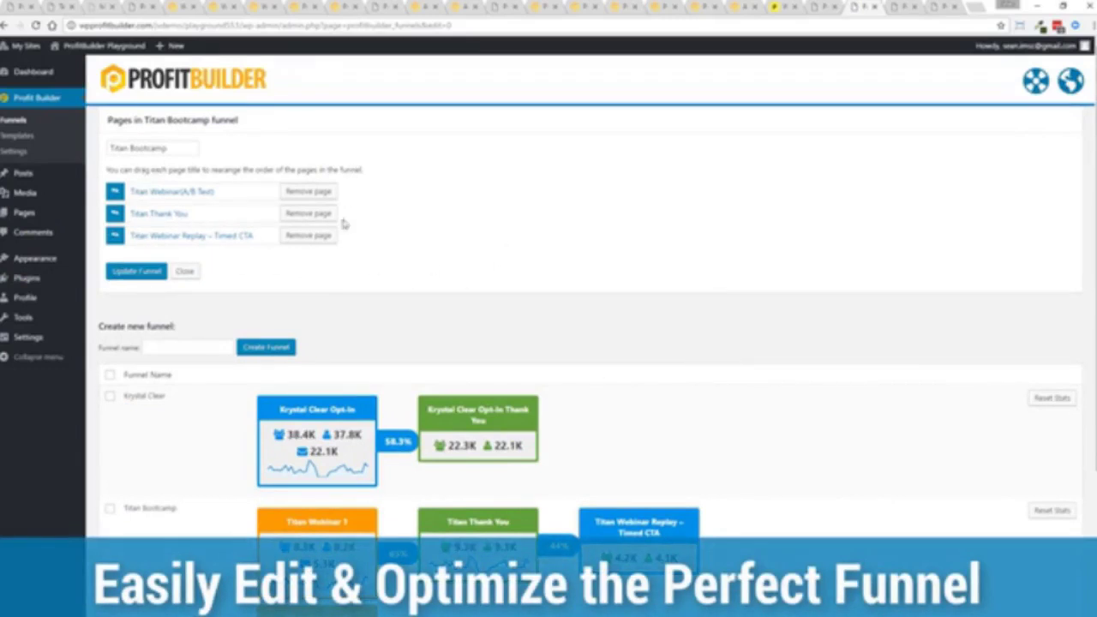
click(185, 271)
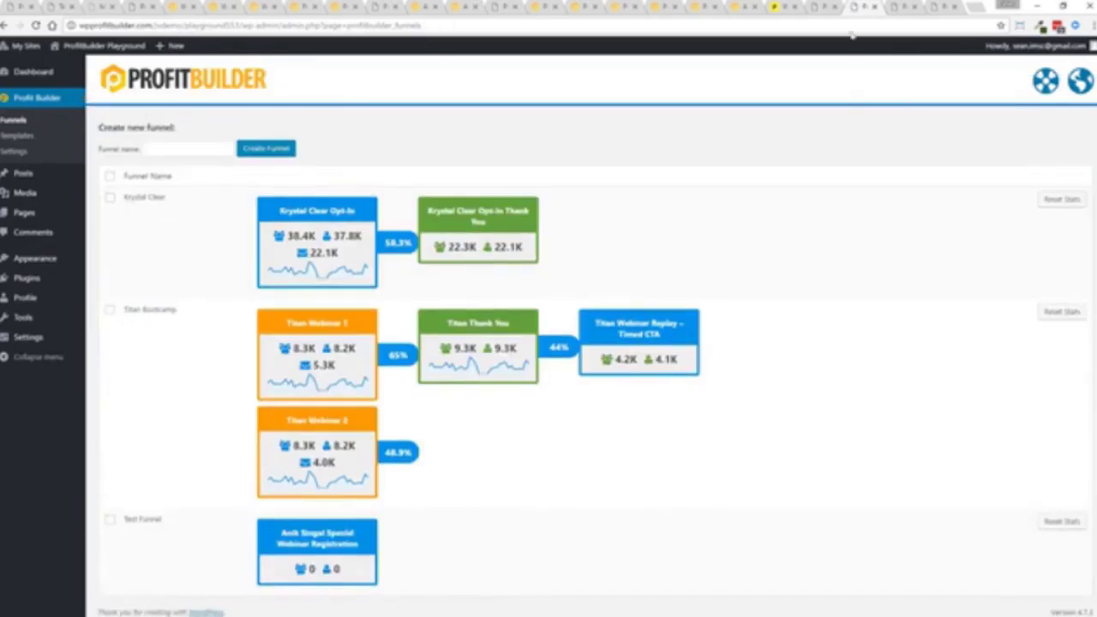
click(899, 7)
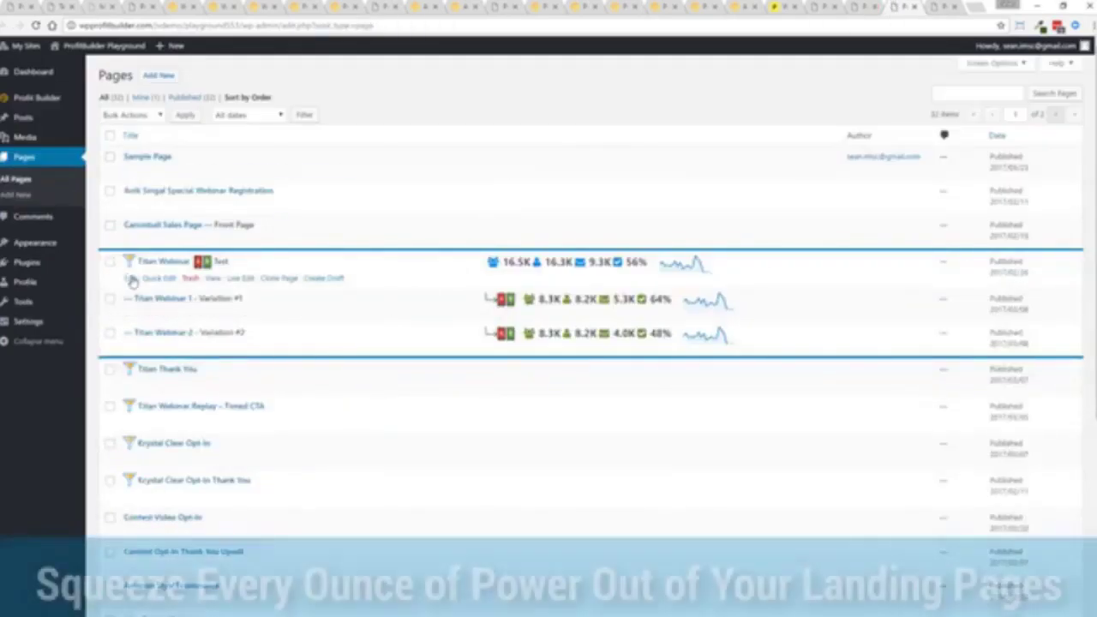
Open the Titan Webinar page for editing and review its A/B Test and Funnel boxes
click(130, 279)
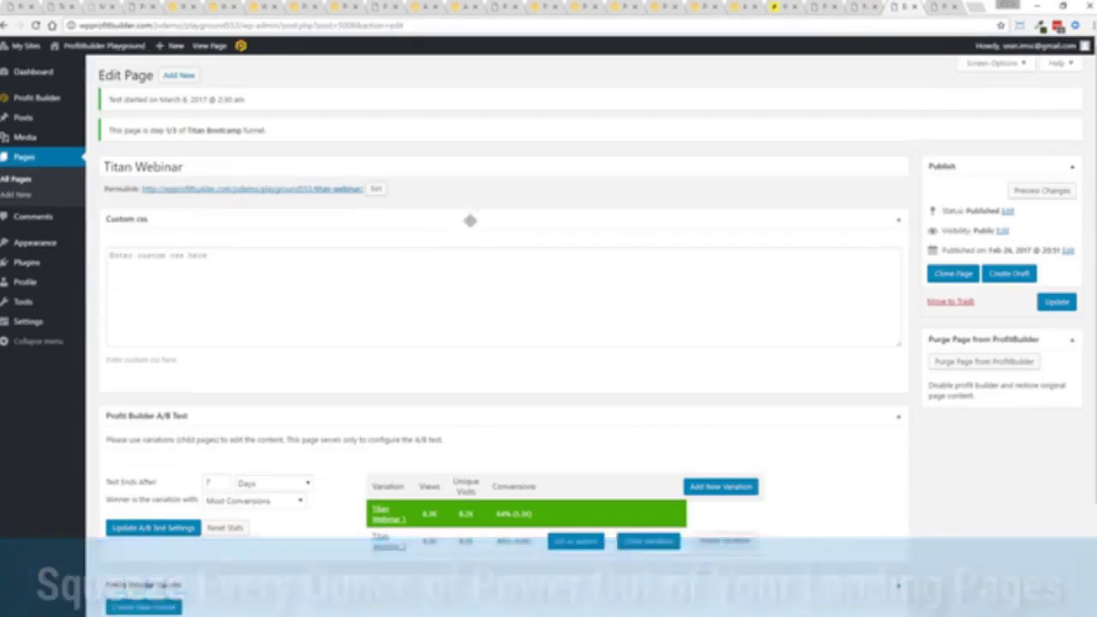
scroll(446, 392, down, 2)
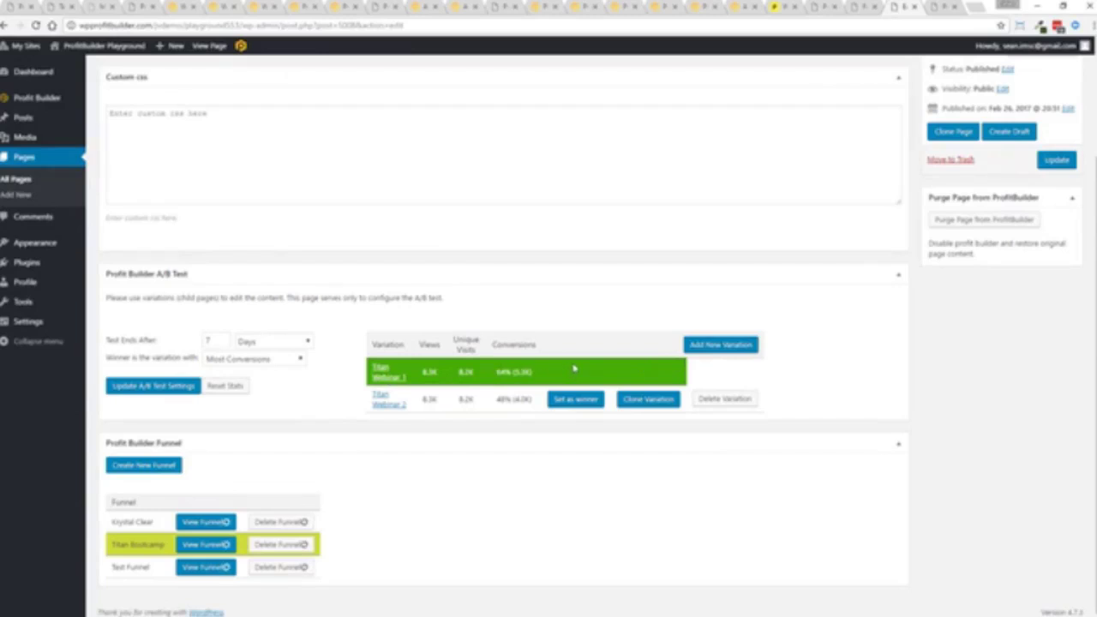
scroll(573, 368, up, 2)
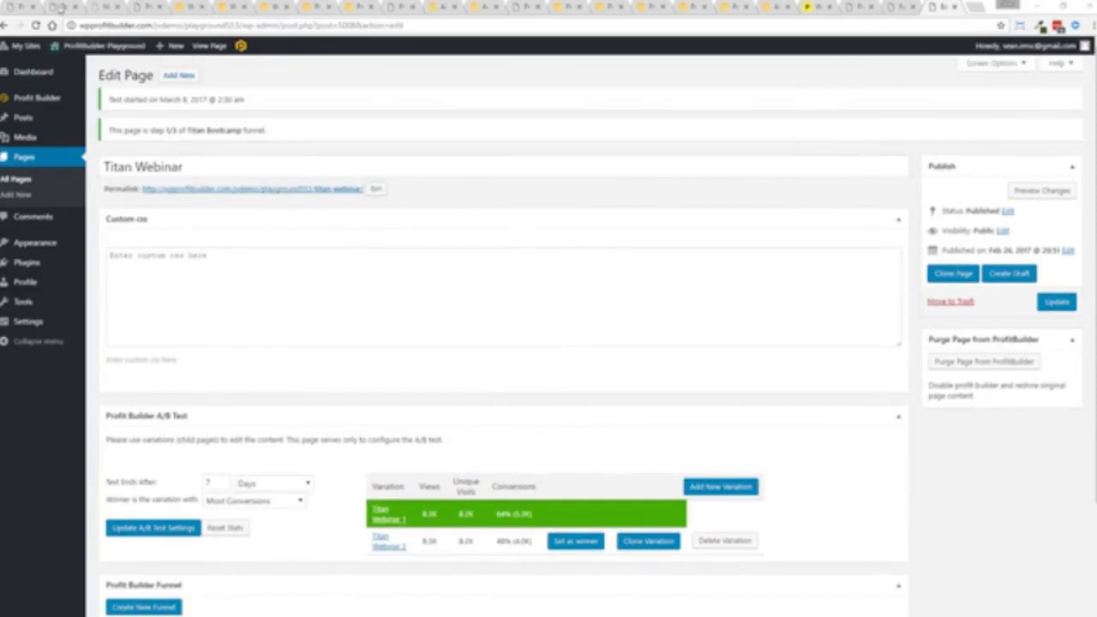
click(943, 7)
mouse_move(96, 82)
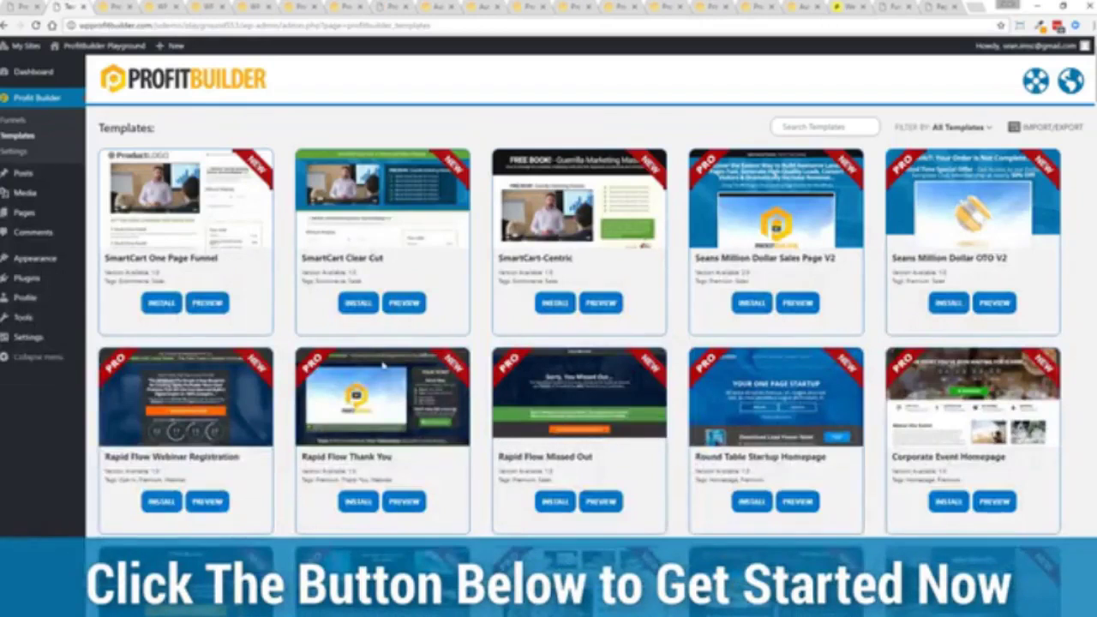
Scroll down through the Templates grid and back up
scroll(412, 285, down, 3)
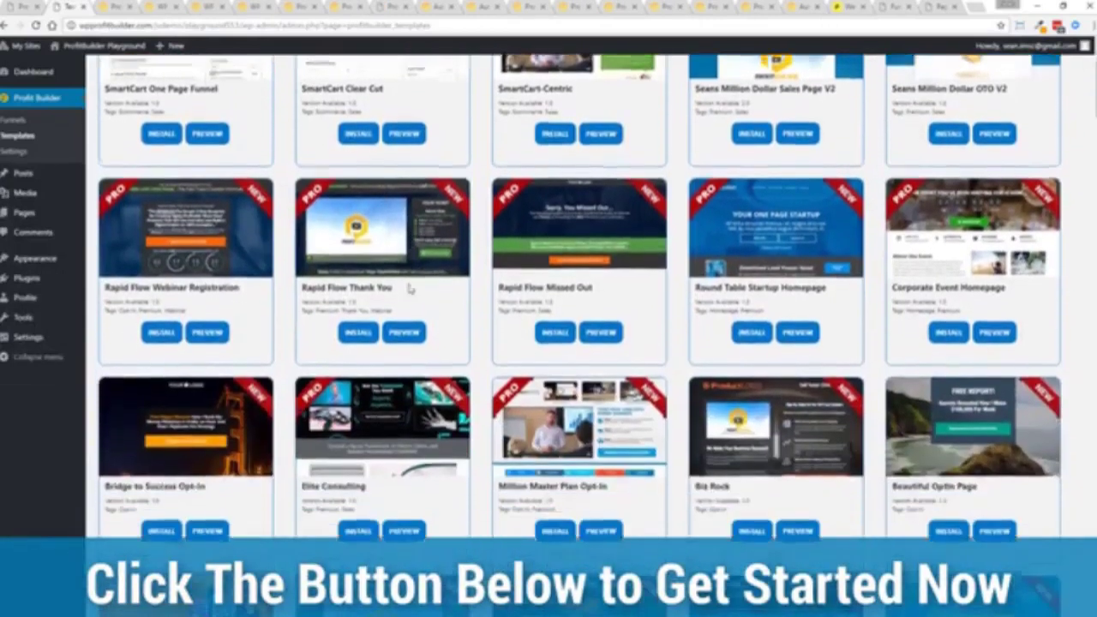
scroll(401, 289, up, 2)
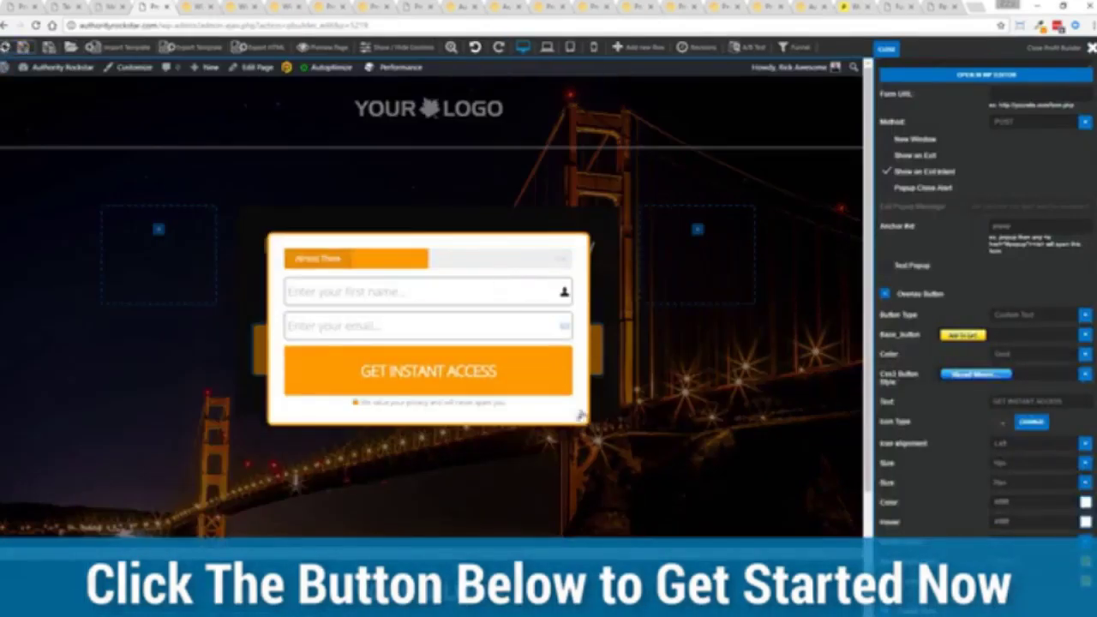
Close the Bridge opt-in popup and show the mountain page's ebook opt-in popup
click(580, 418)
click(202, 7)
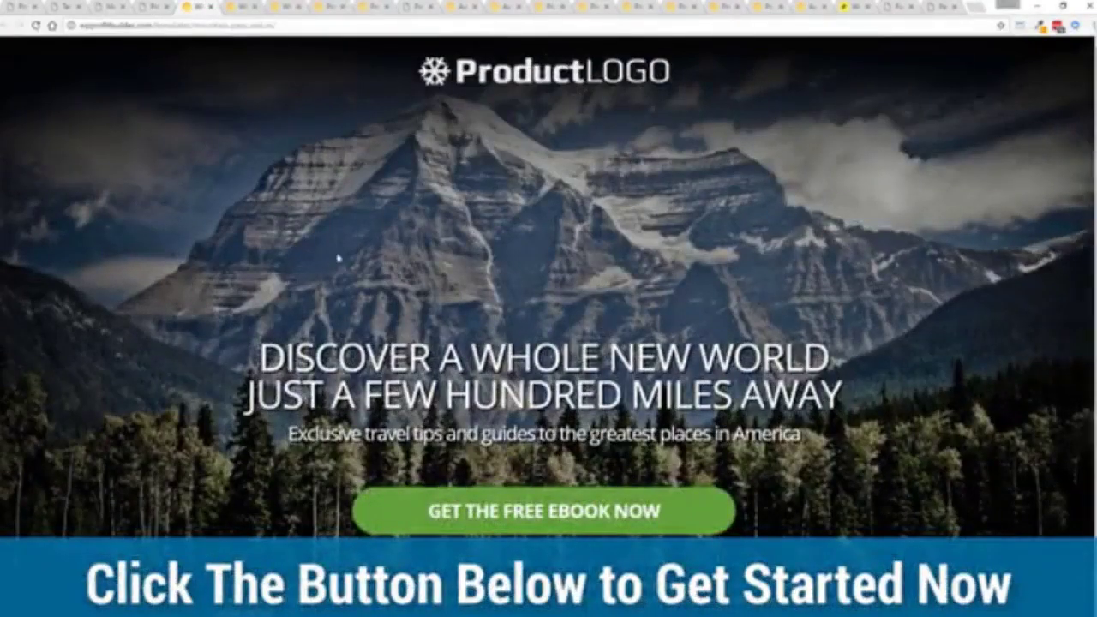
click(525, 505)
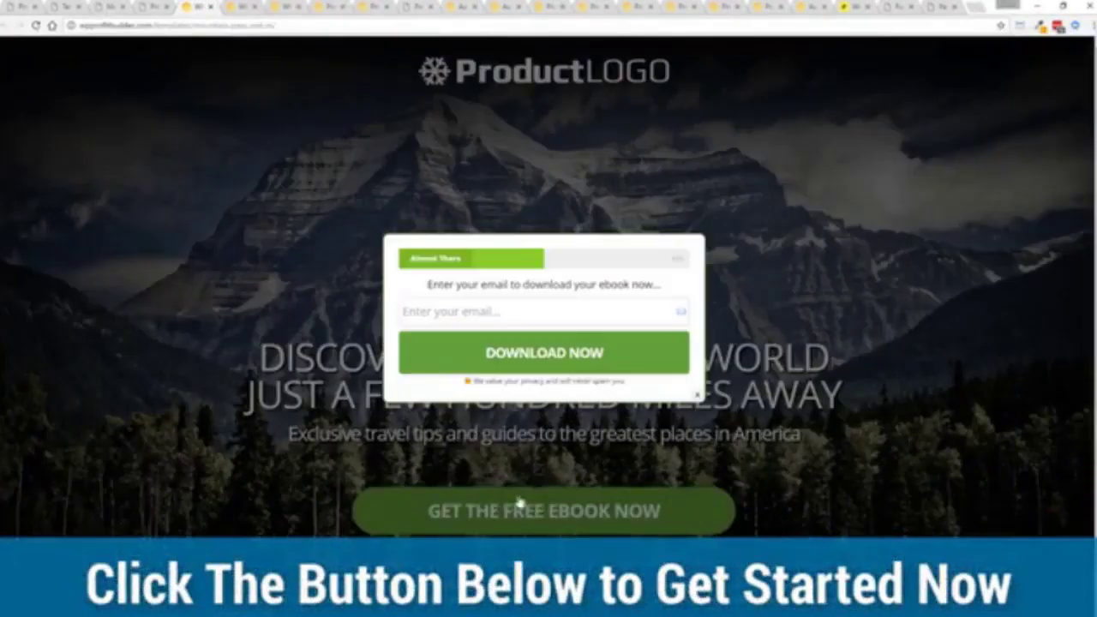
click(696, 409)
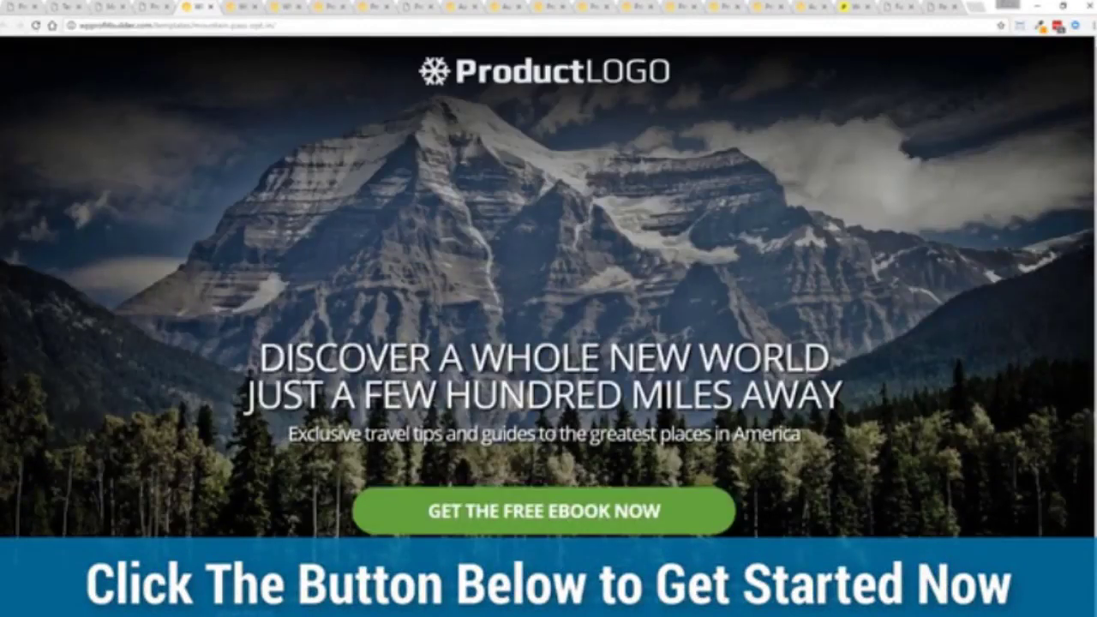
Show the restaurant and video opt-in pages, ending on the Free Master Class page
click(243, 7)
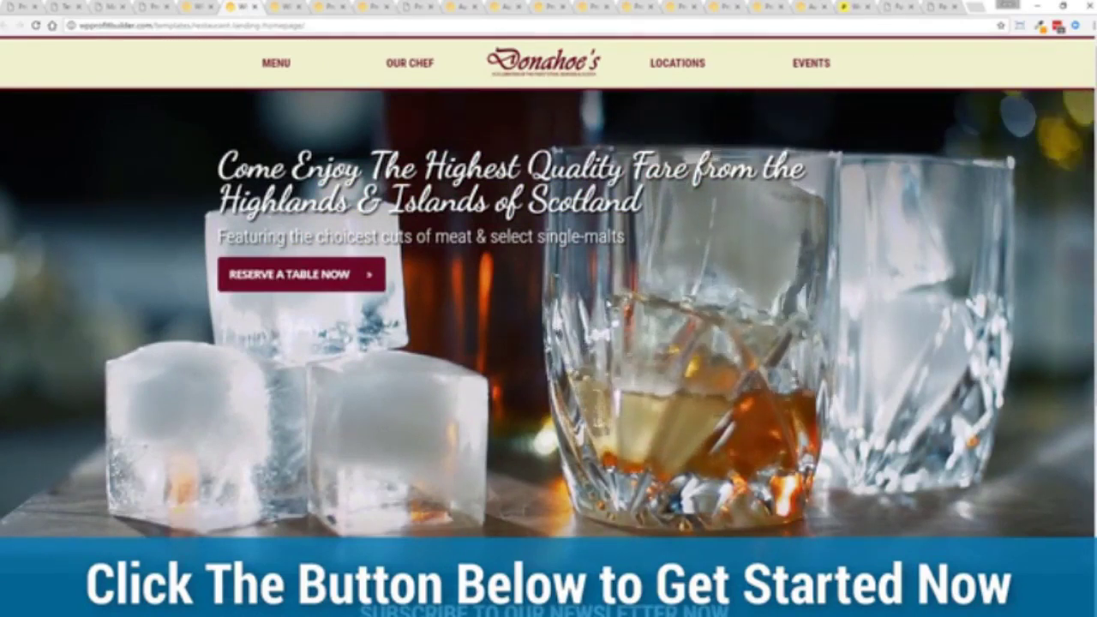
key(ctrl+Tab)
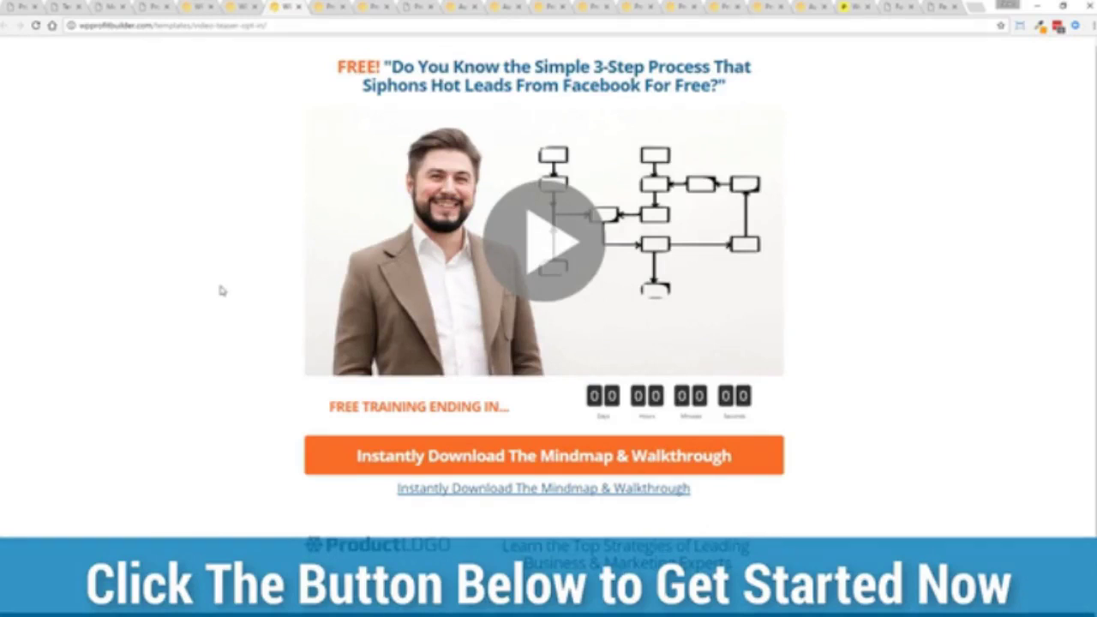
key(ctrl+Tab)
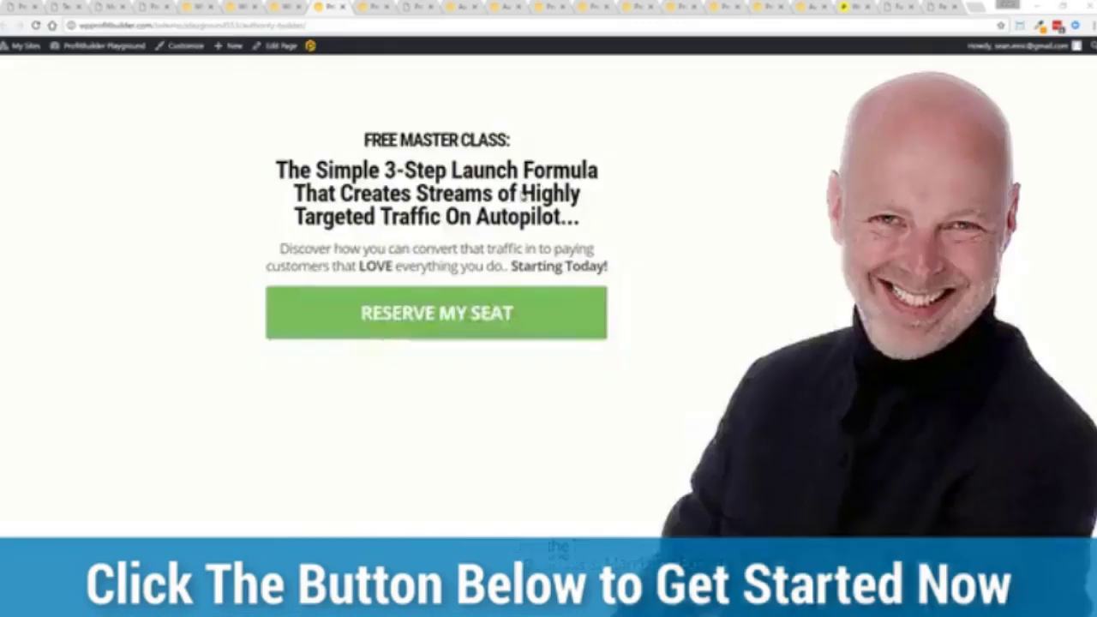